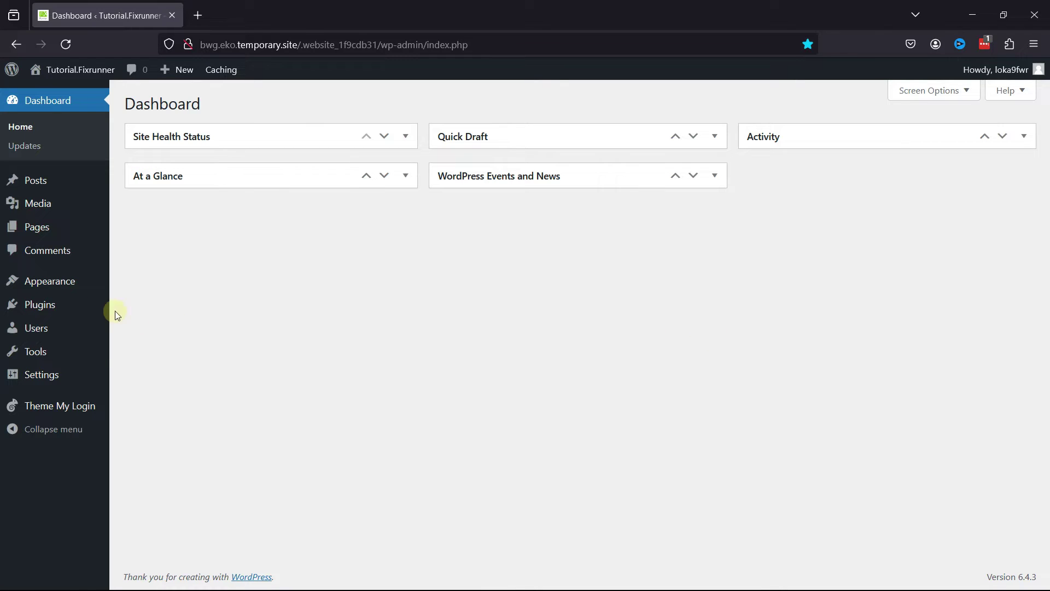
Find the 'ditty news ticker' plugin, then install and activate Ditty
mouse_move(39, 304)
left_click(146, 323)
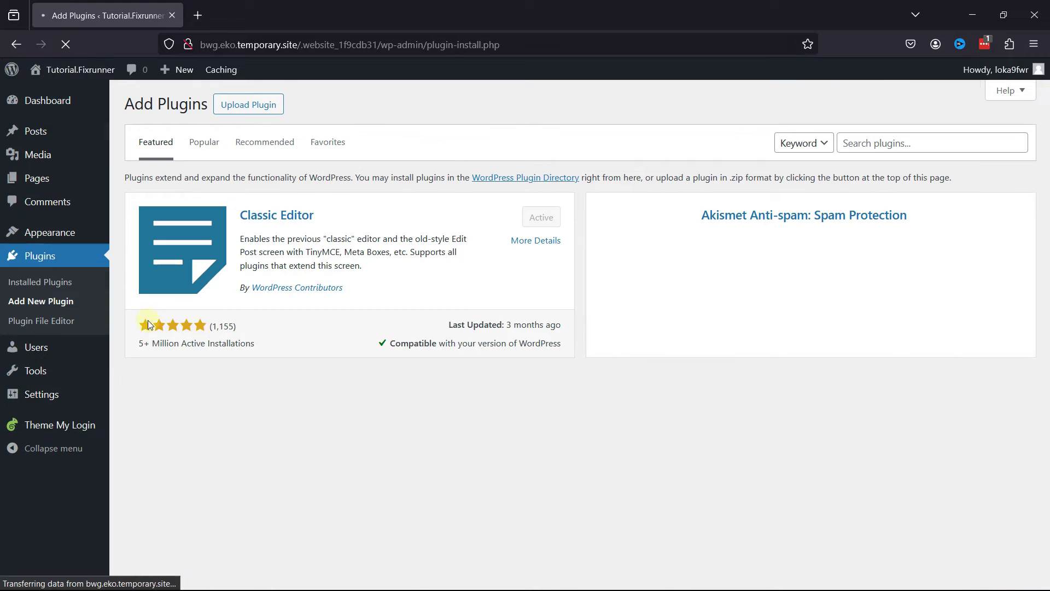
left_click(867, 143)
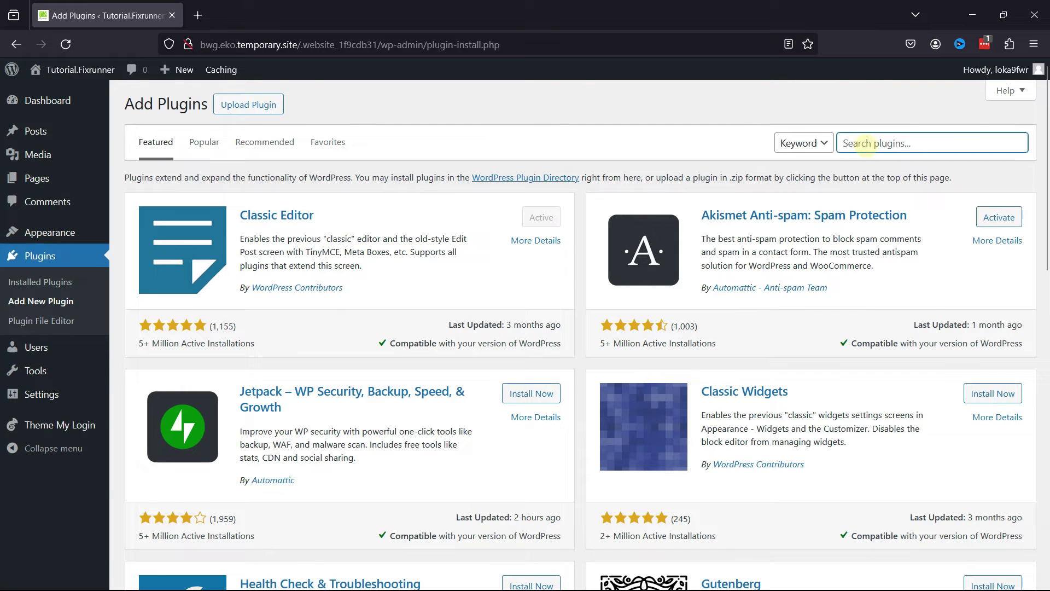
type("ditty nr")
key("BackSpace")
type("icker")
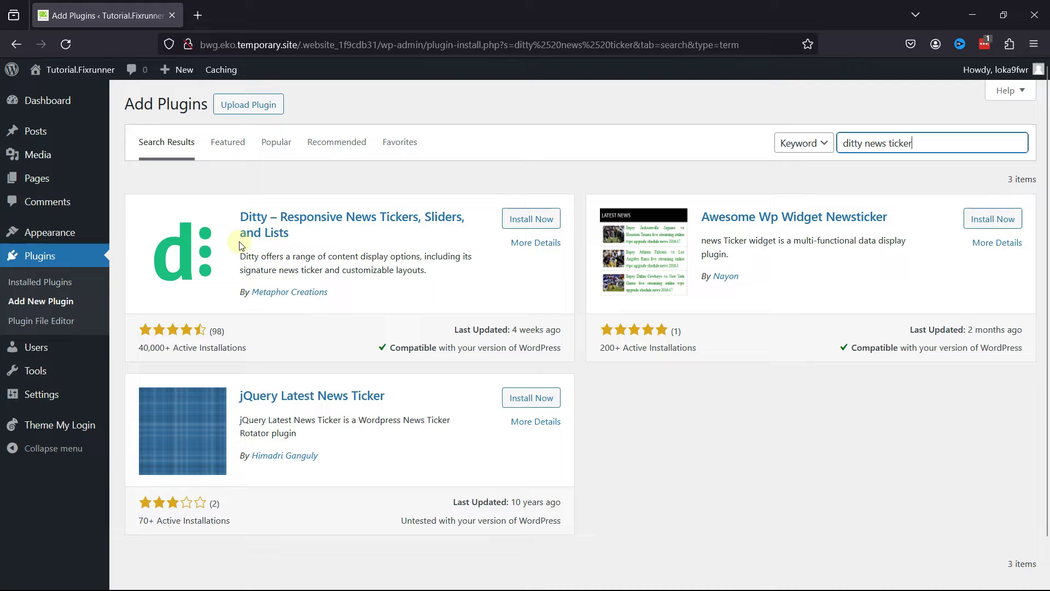
left_click(539, 230)
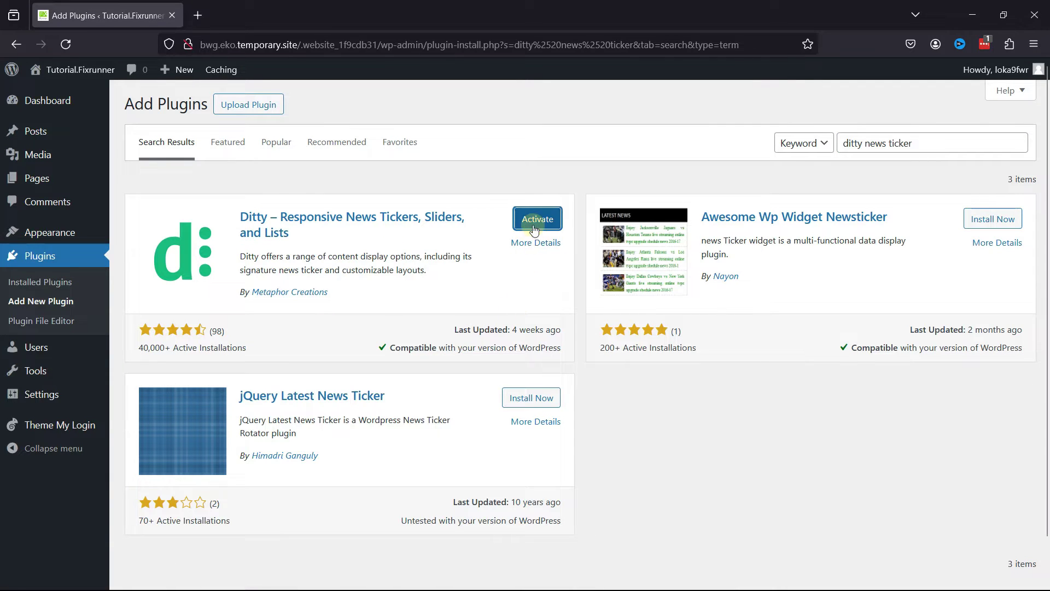
left_click(534, 231)
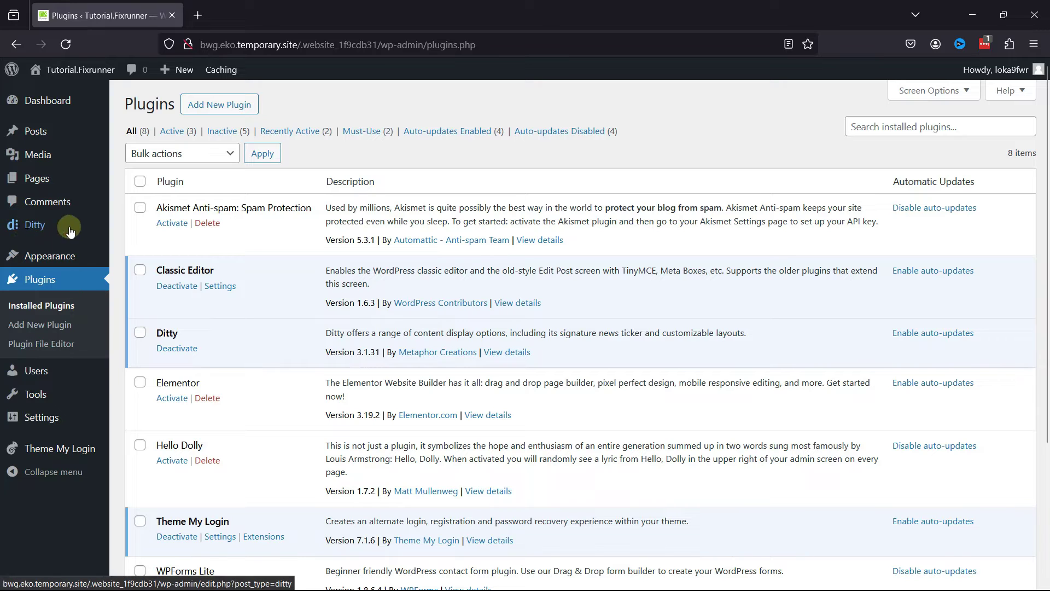
Go to the Ditty ticker list and open the Add New Ditty editor
left_click(35, 225)
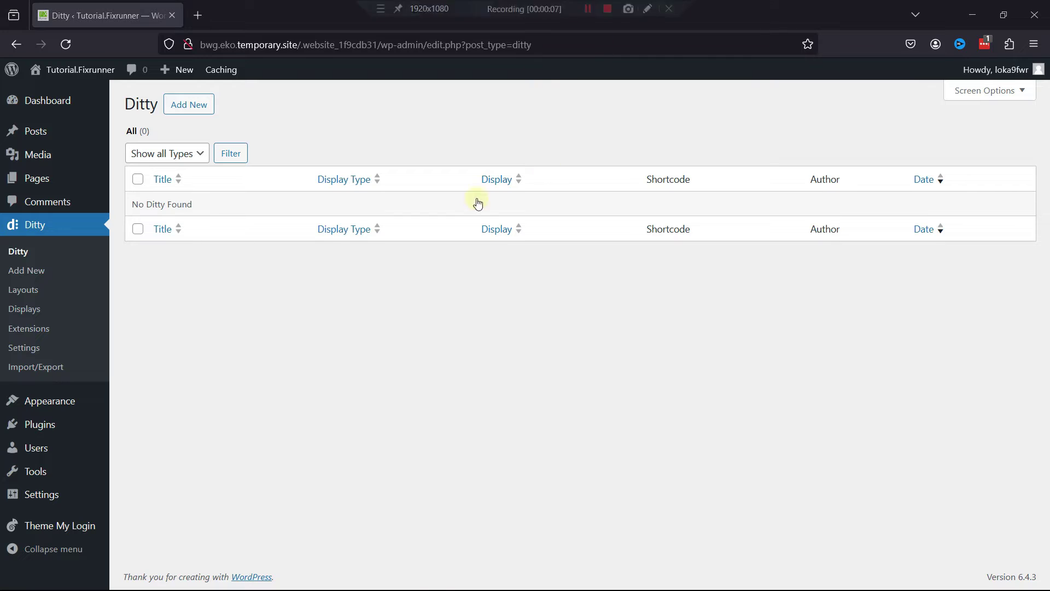
left_click(188, 105)
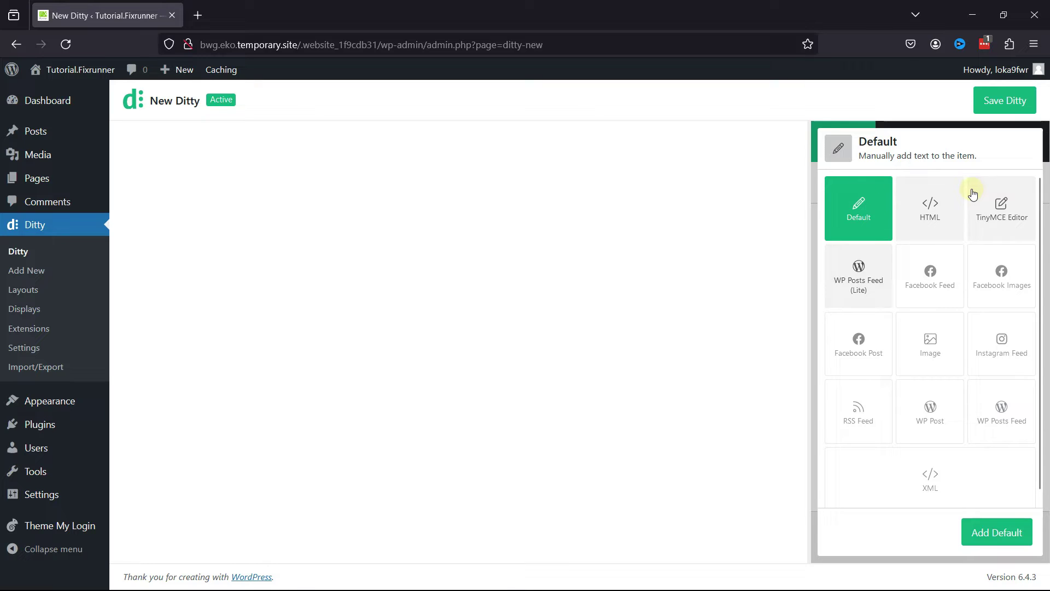
Add a Default item and replace its sample content with '24*7 WordPress Support'
left_click(1001, 535)
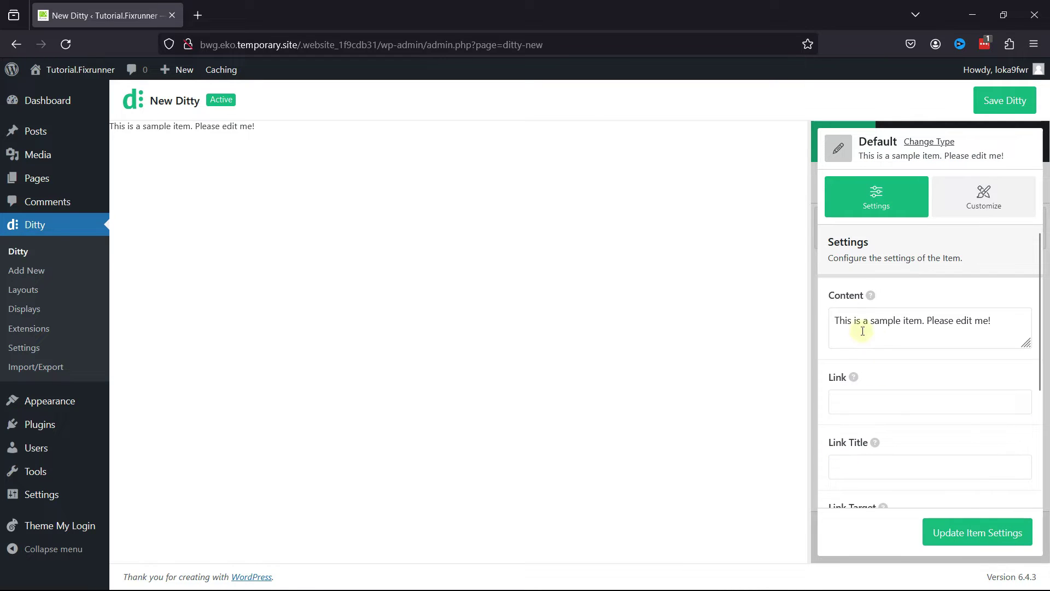
left_click(905, 326)
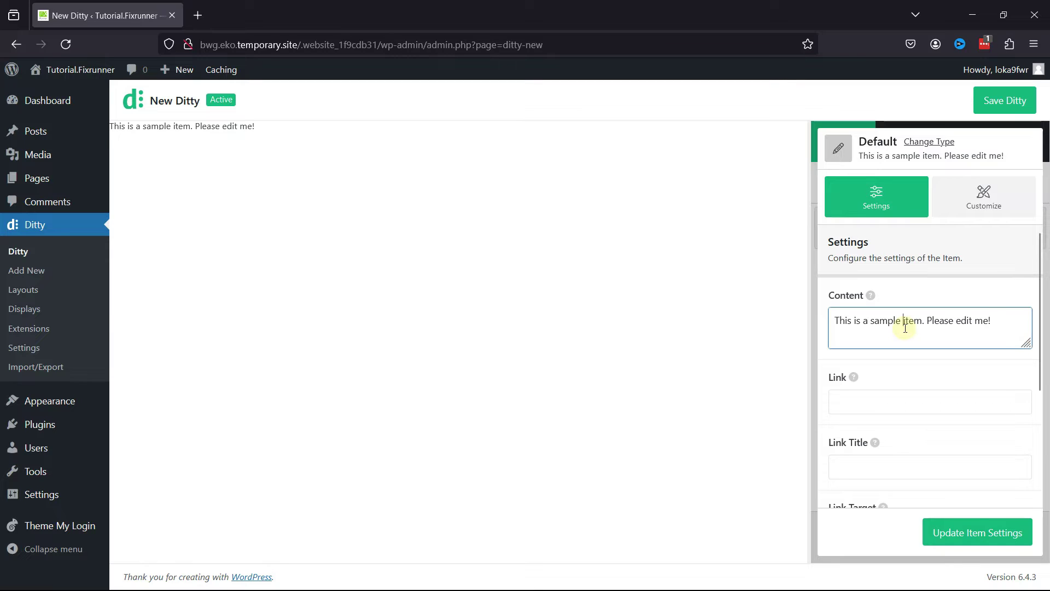
key("ctrl+a")
type("24")
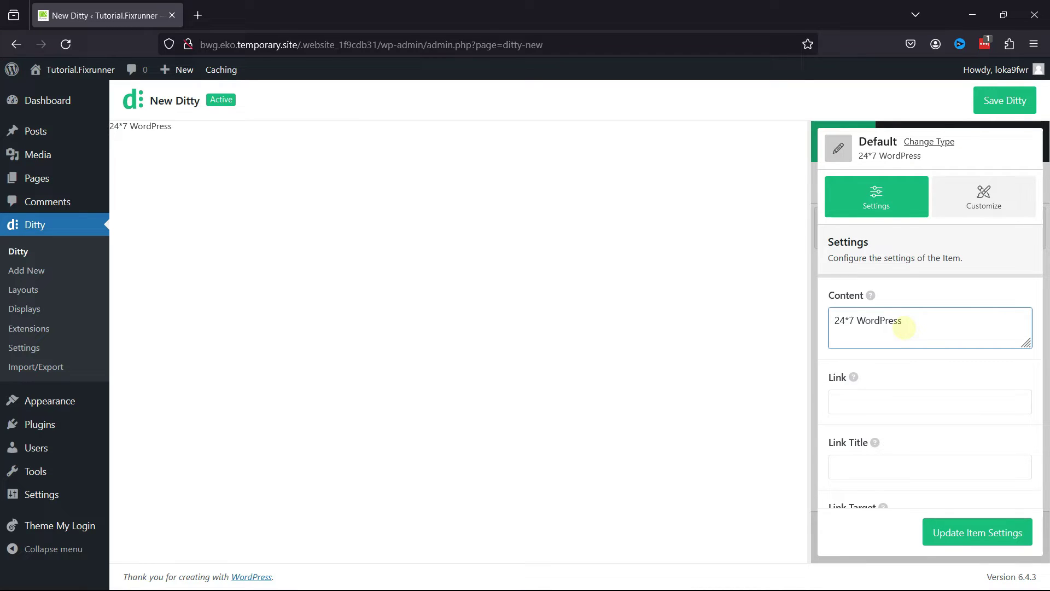
type("upport")
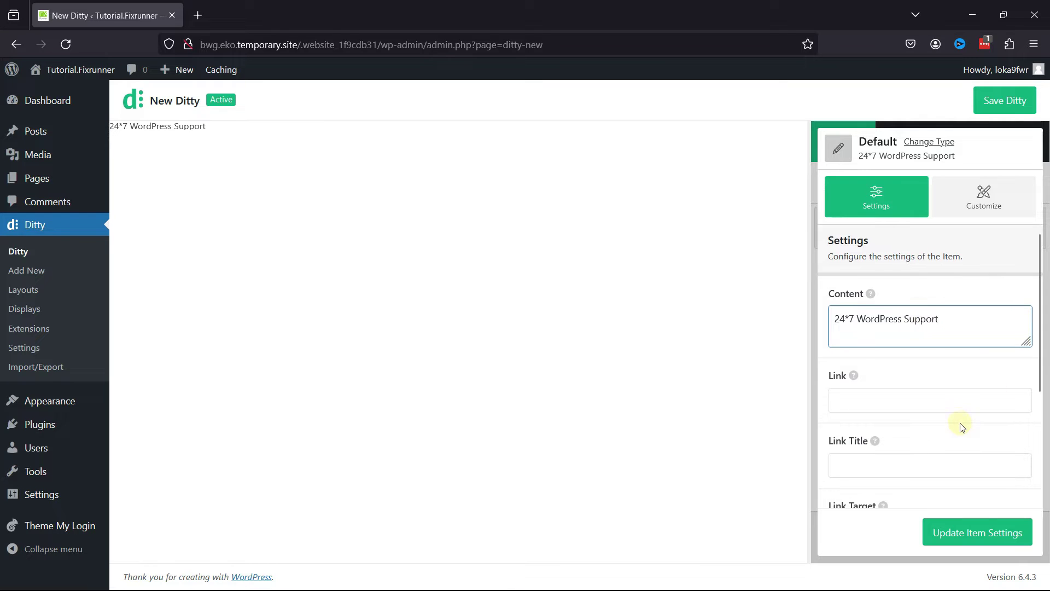
scroll(952, 423, "down", 2)
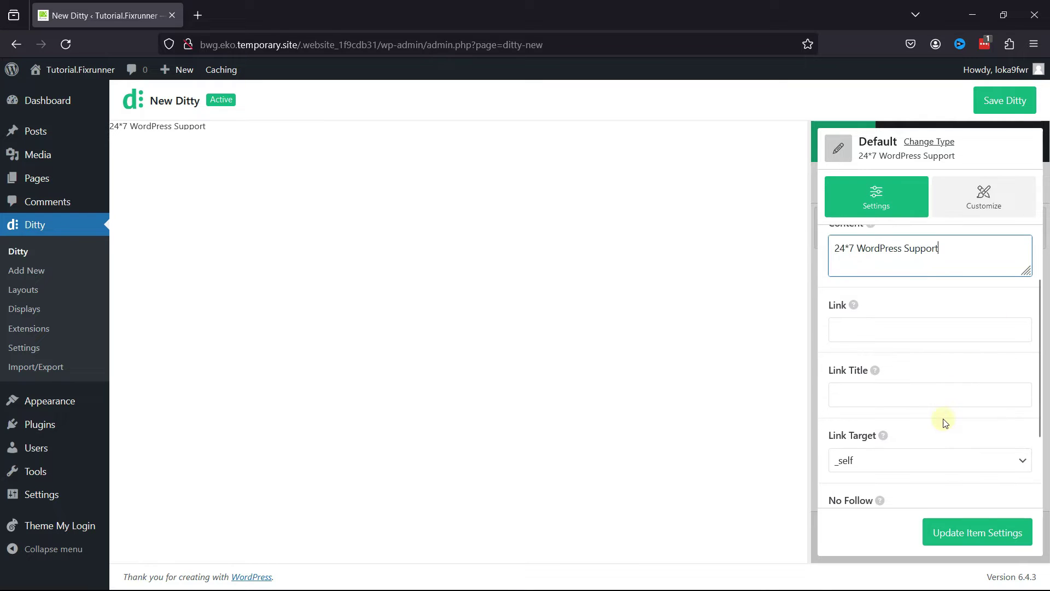
left_click(199, 15)
left_click(245, 51)
type("www.")
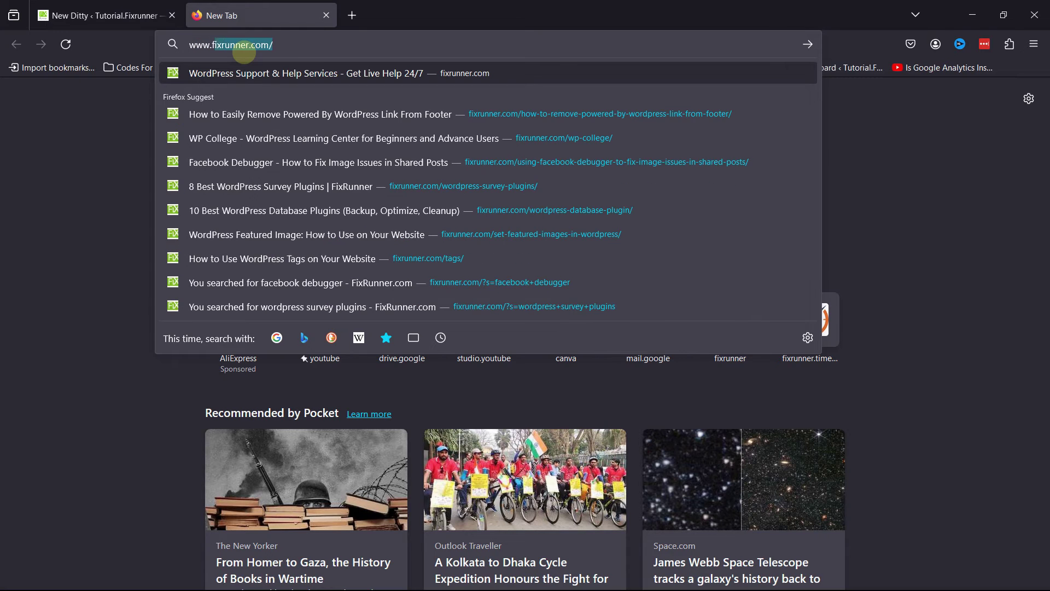
type("fixrunner")
key("Return")
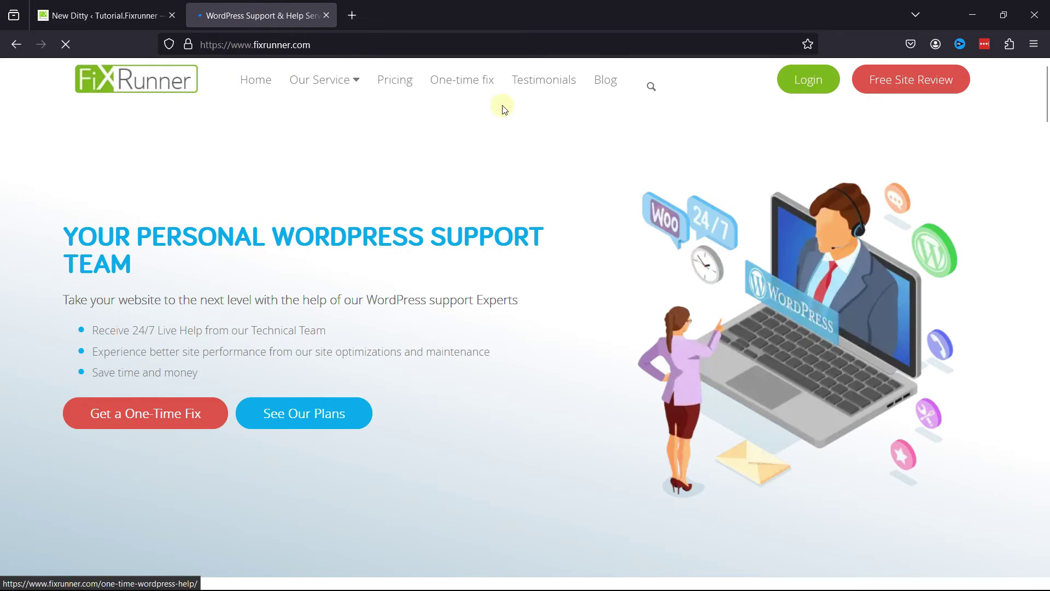
mouse_move(321, 80)
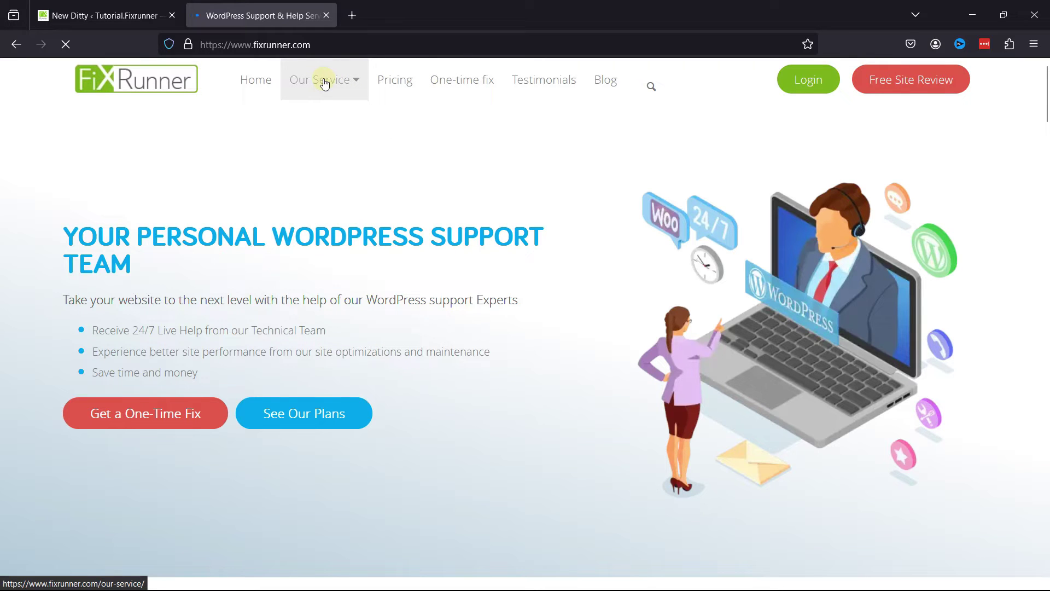
left_click(325, 45)
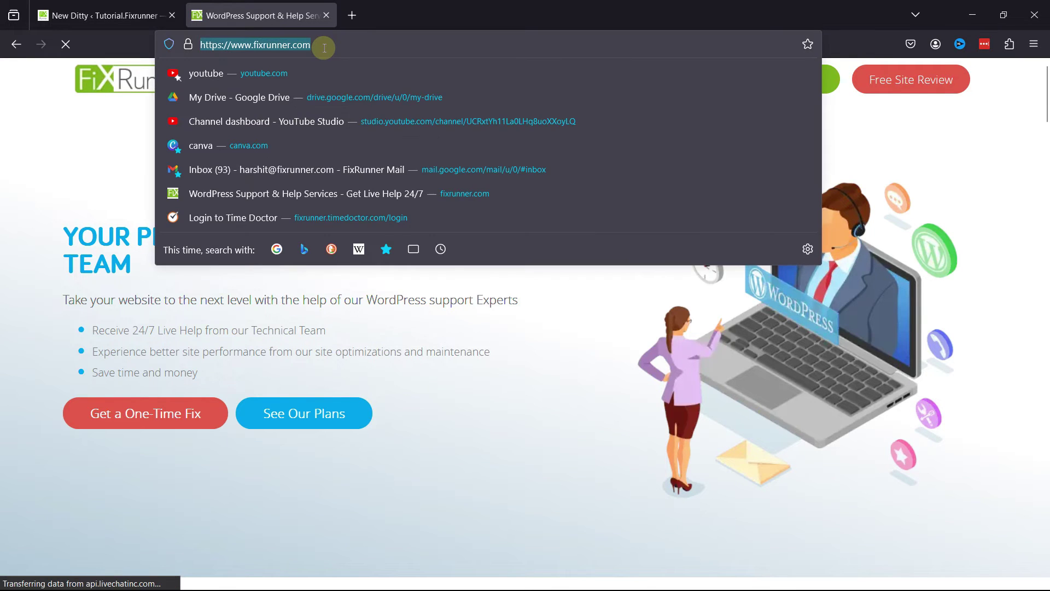
Link the item to the copied fixrunner.com address, title it 'WordPress Support', and update settings
left_click(326, 15)
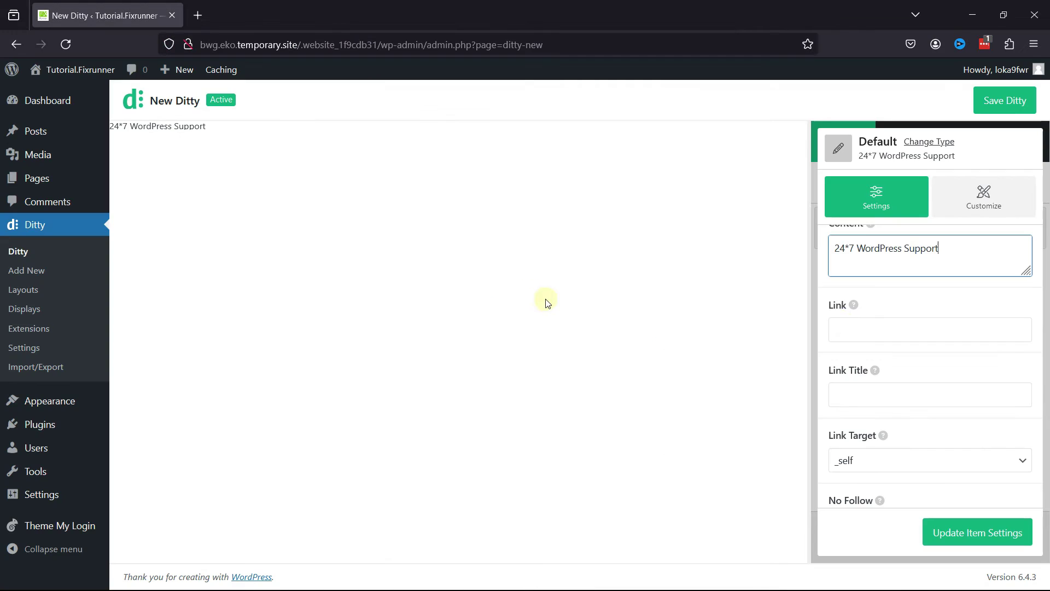
left_click(915, 328)
type("https://www.fixrunner.com/")
left_click(854, 400)
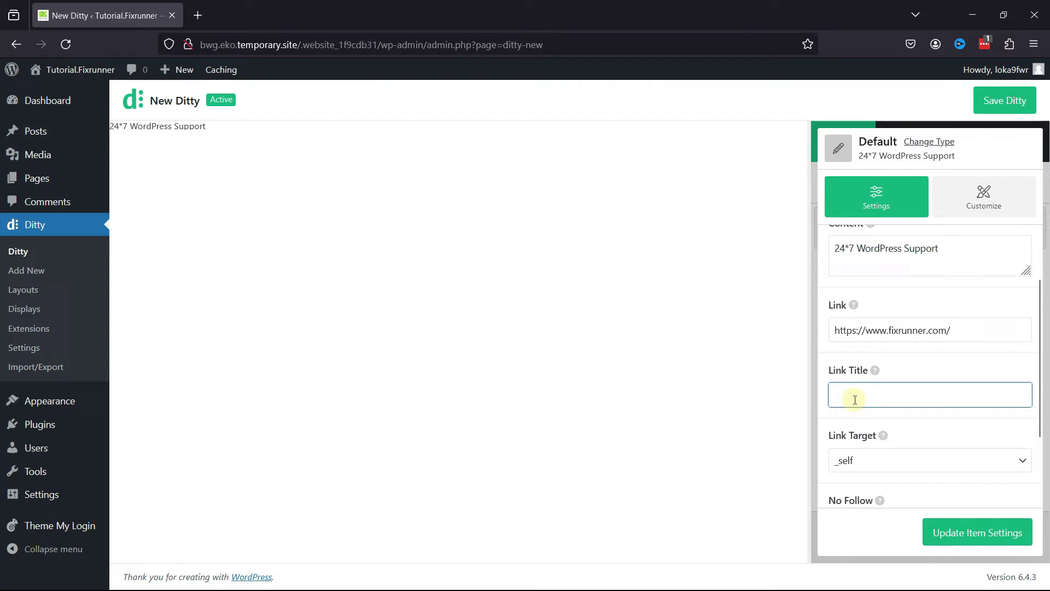
type("Word")
type("Press Support")
scroll(969, 418, "down", 2)
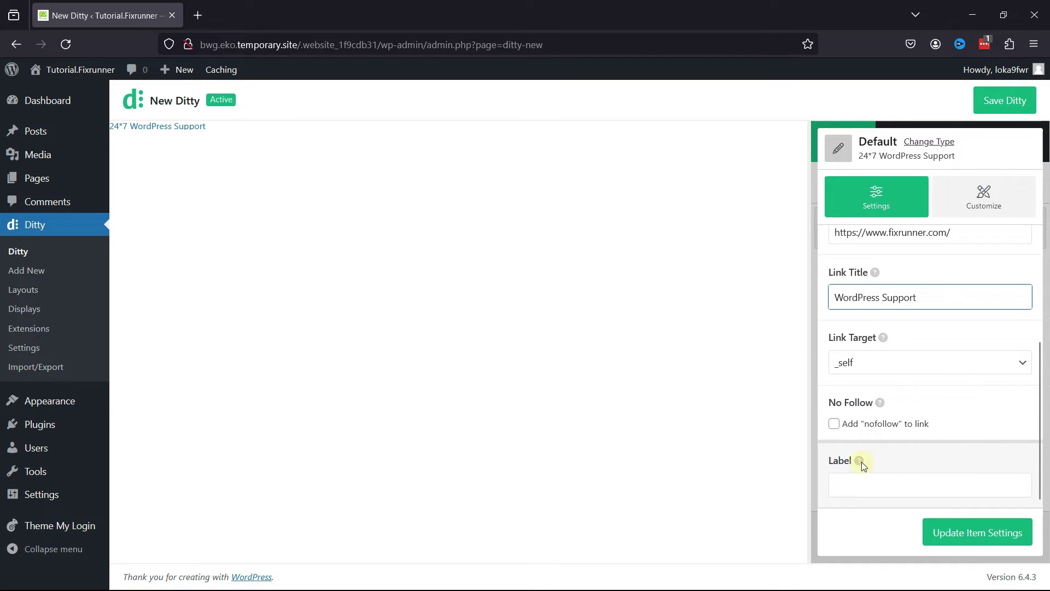
left_click(952, 532)
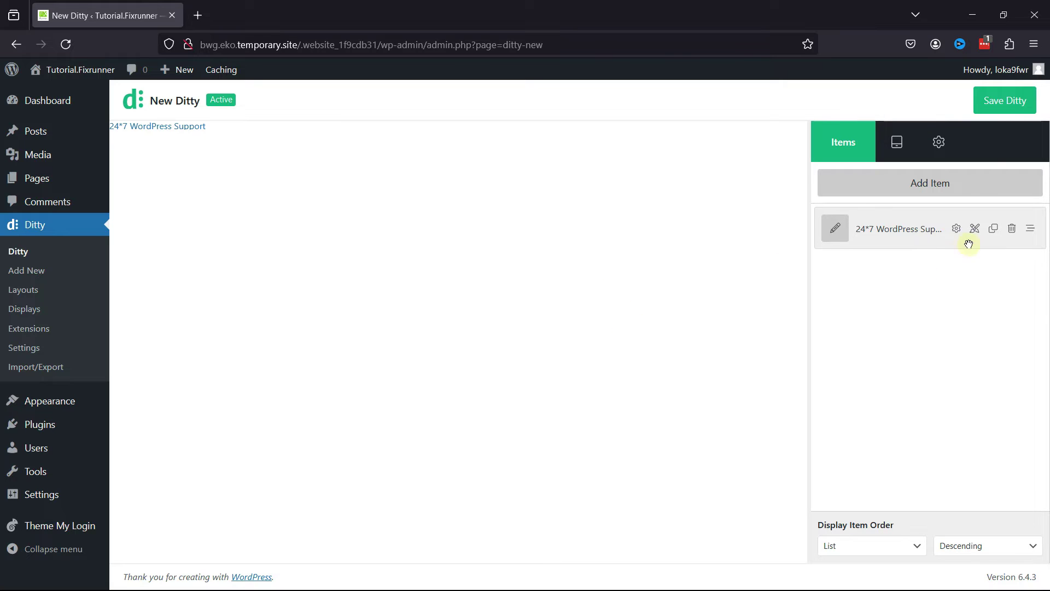
Save the Ditty, then copy its [ditty id=46] shortcode from the Ditty list
left_click(1002, 102)
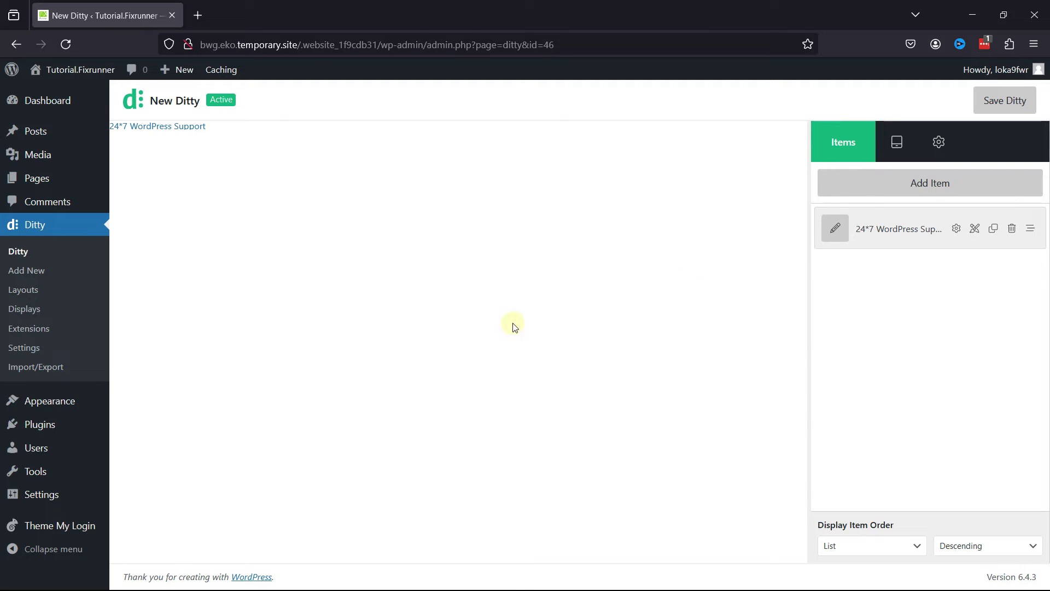
left_click(37, 262)
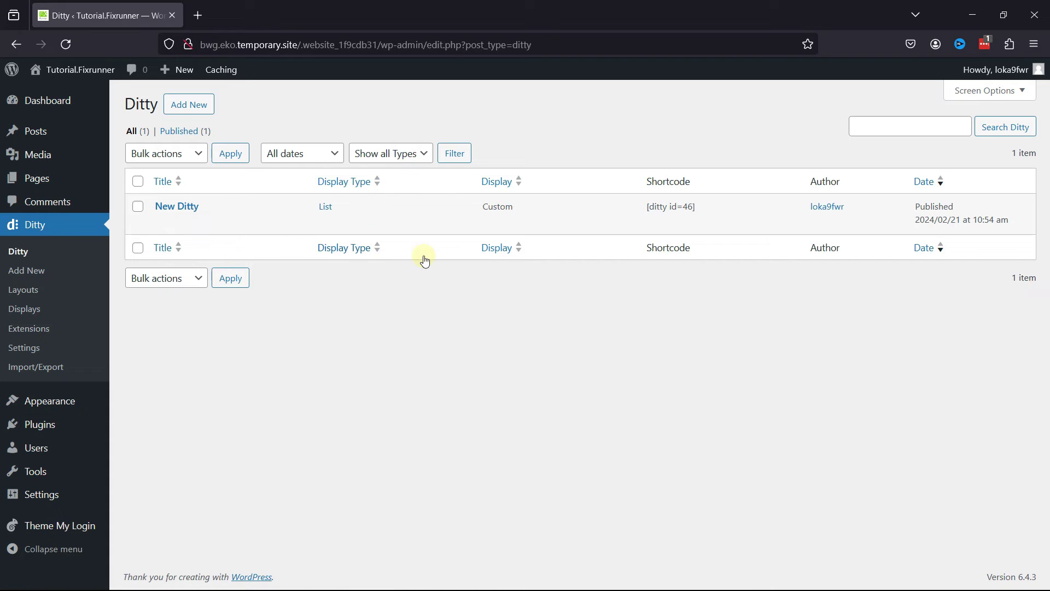
left_click(669, 207)
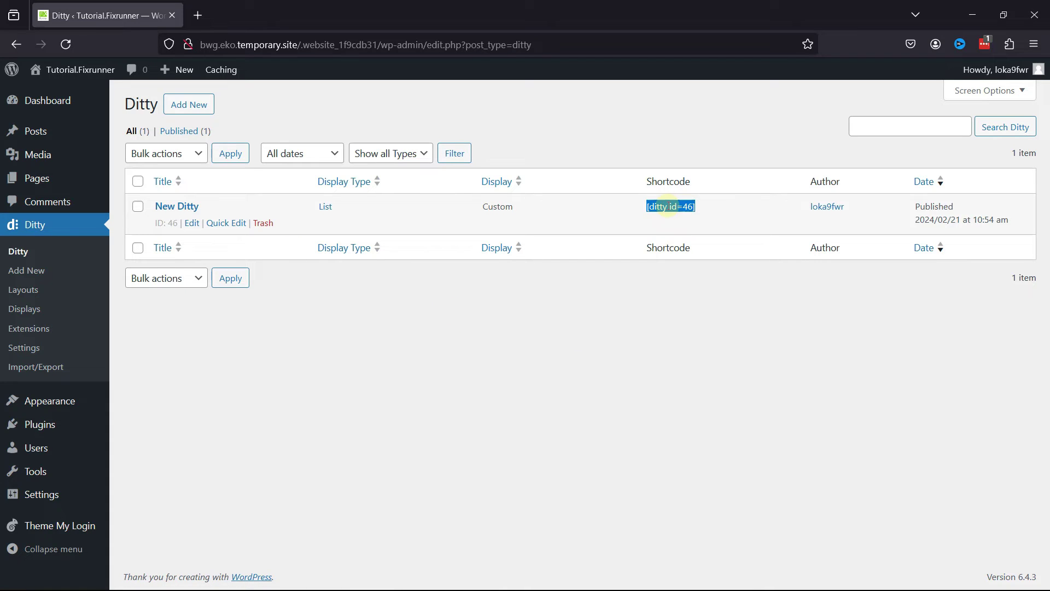
left_click(634, 339)
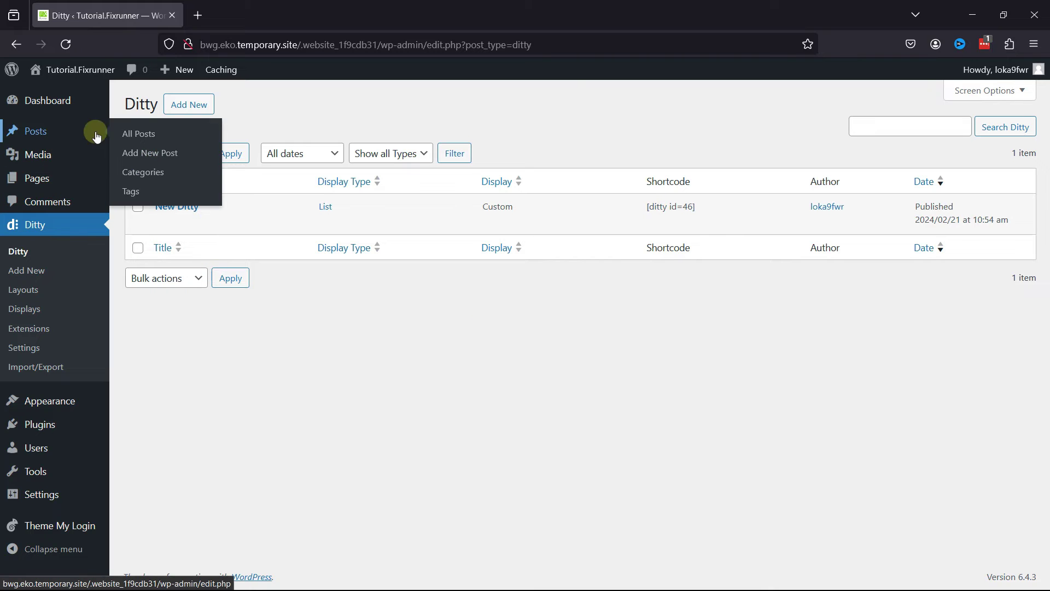
Paste [ditty id=46] at the top of 'WordPress Debug Mode Explained' and update it
left_click(136, 135)
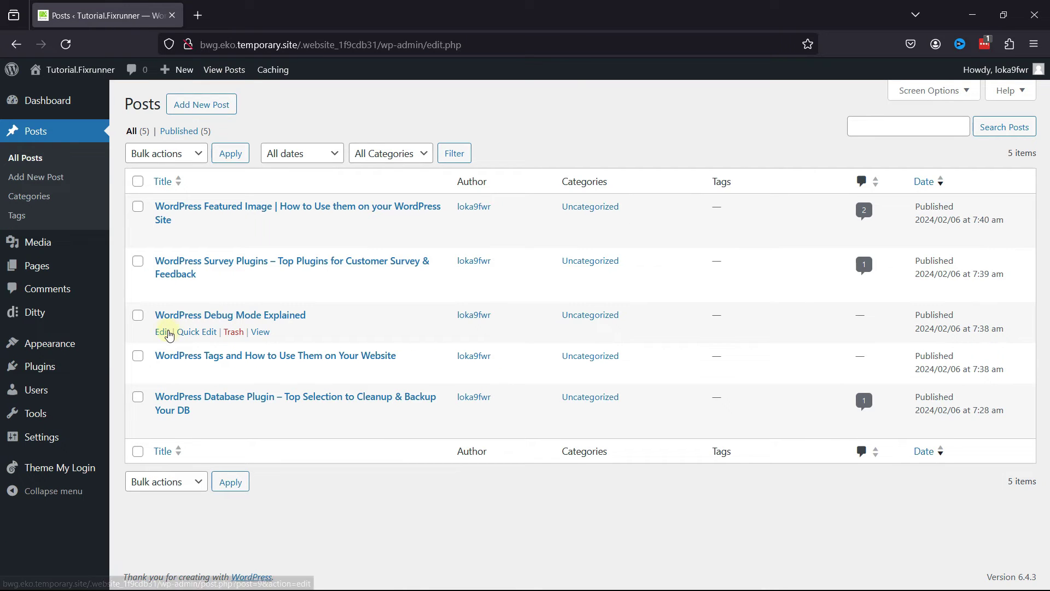
left_click(162, 334)
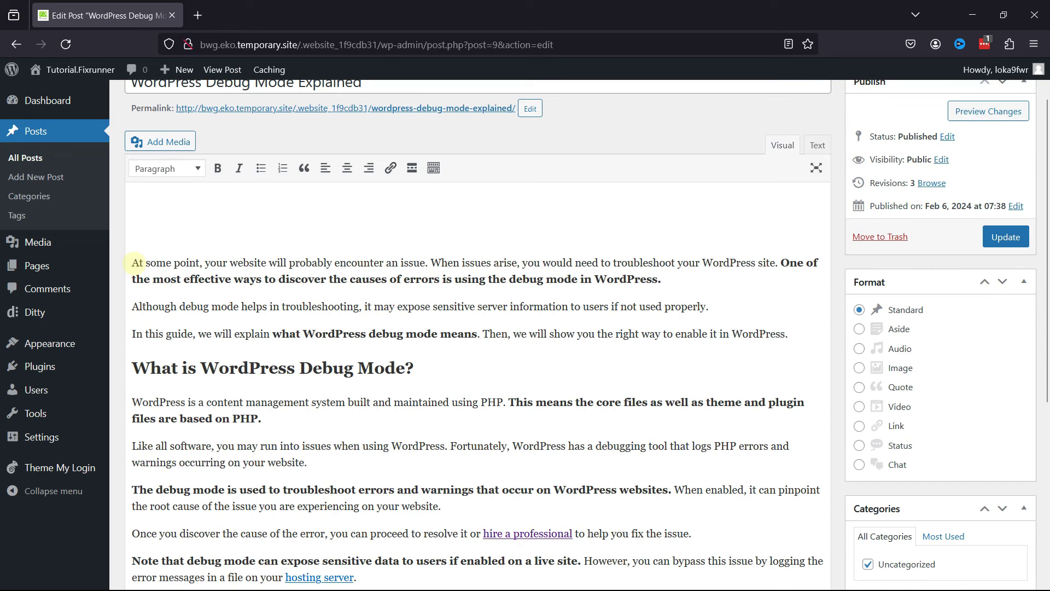
type("[ditty id=46]")
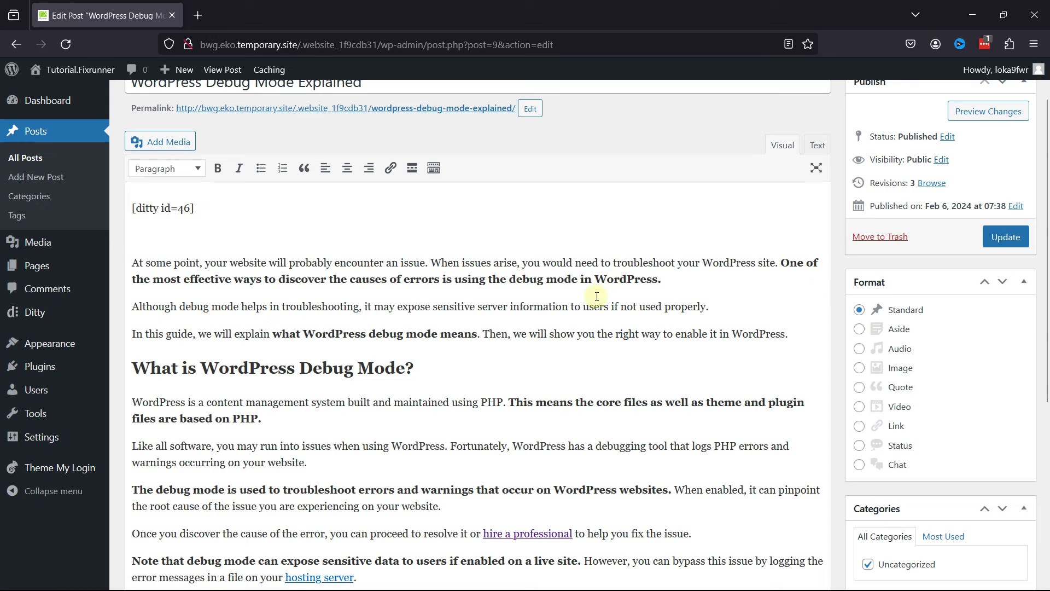
scroll(599, 283, "up", 1)
left_click(996, 293)
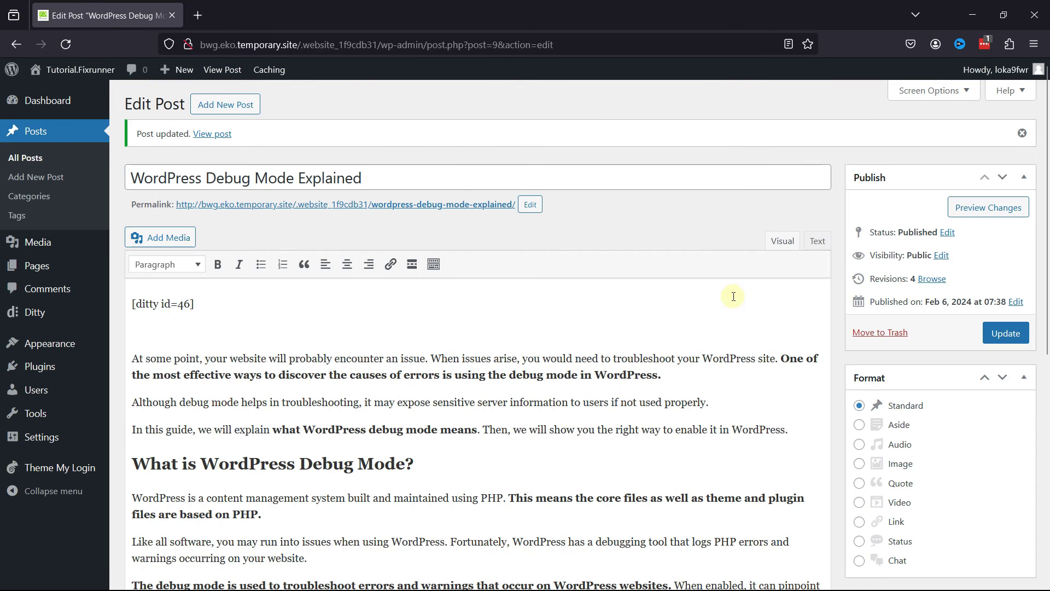
Open the published post in a new tab and copy its web address
middle_click(359, 210)
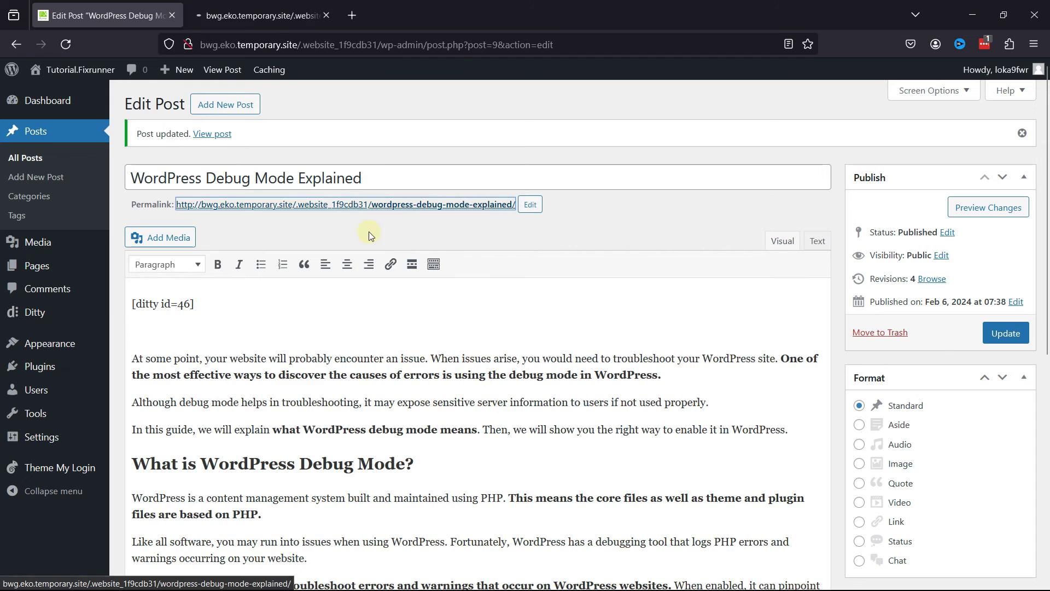
left_click(258, 17)
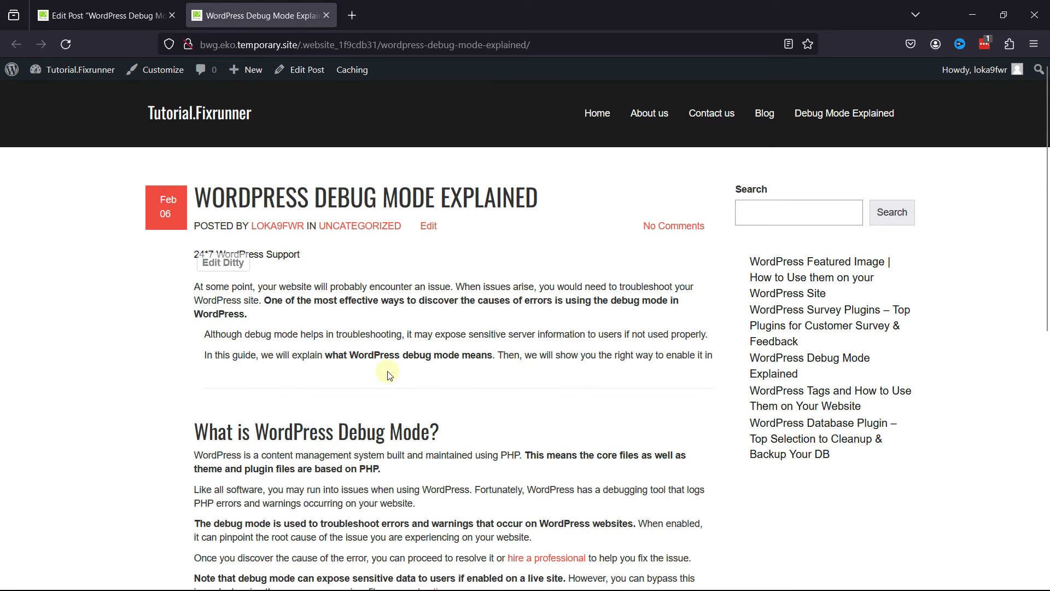
left_click(365, 45)
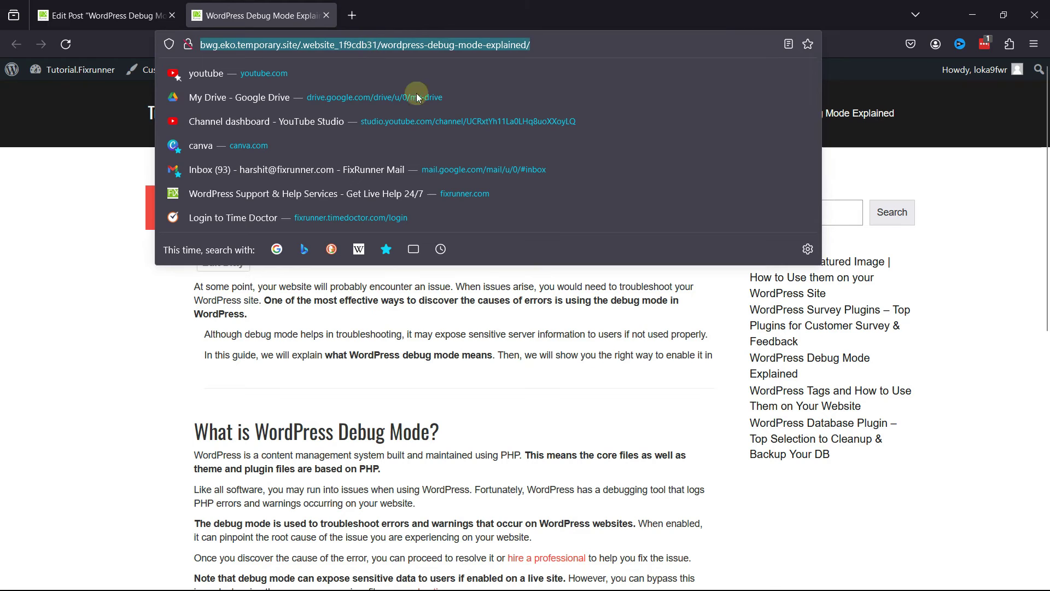
left_click(689, 371)
Load the post in a new private window and follow the ticker link to fixrunner.com
left_click(1034, 44)
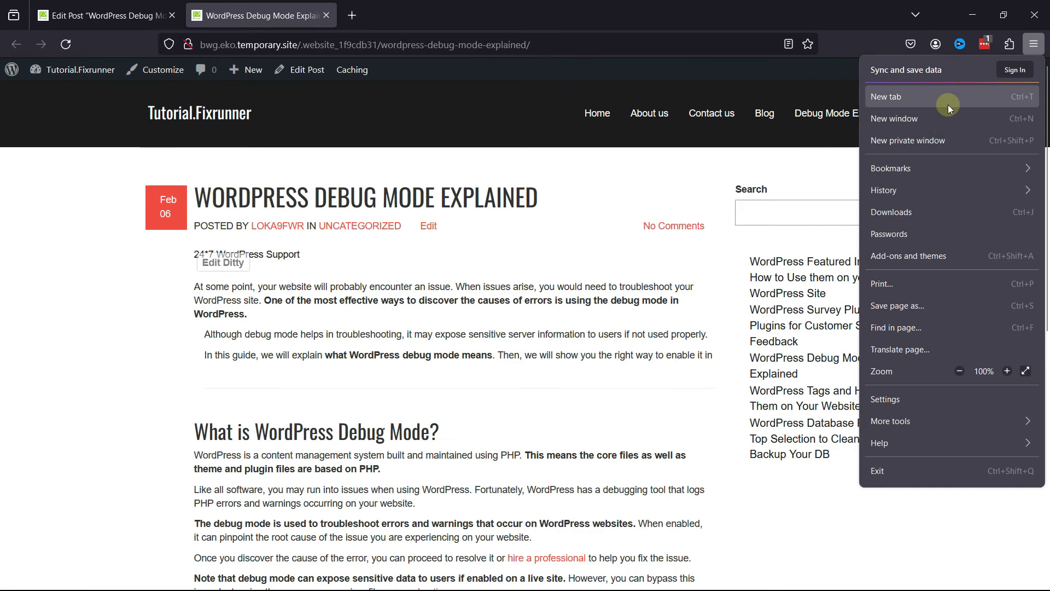
left_click(887, 138)
type("http://bwg.eko.temporary.site/.website_1f9cdb31/wordpress-debug-mode-explained/")
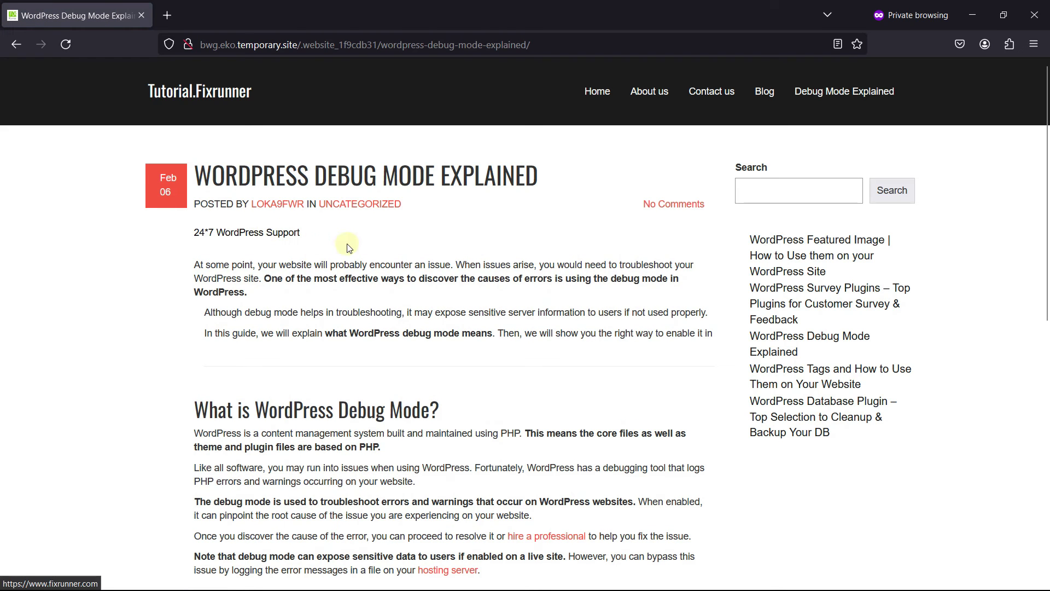
left_click(235, 234)
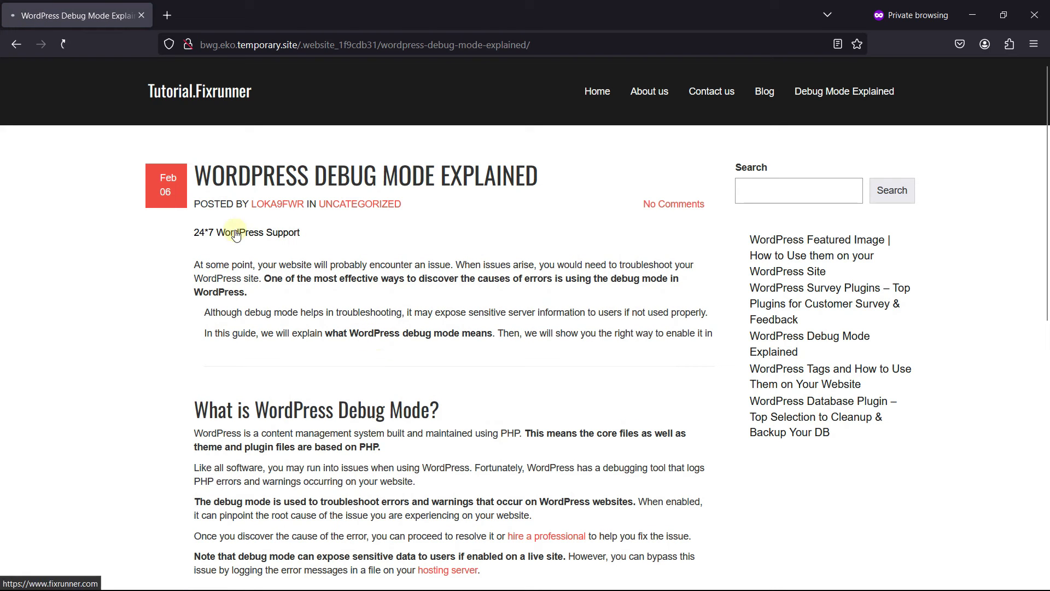